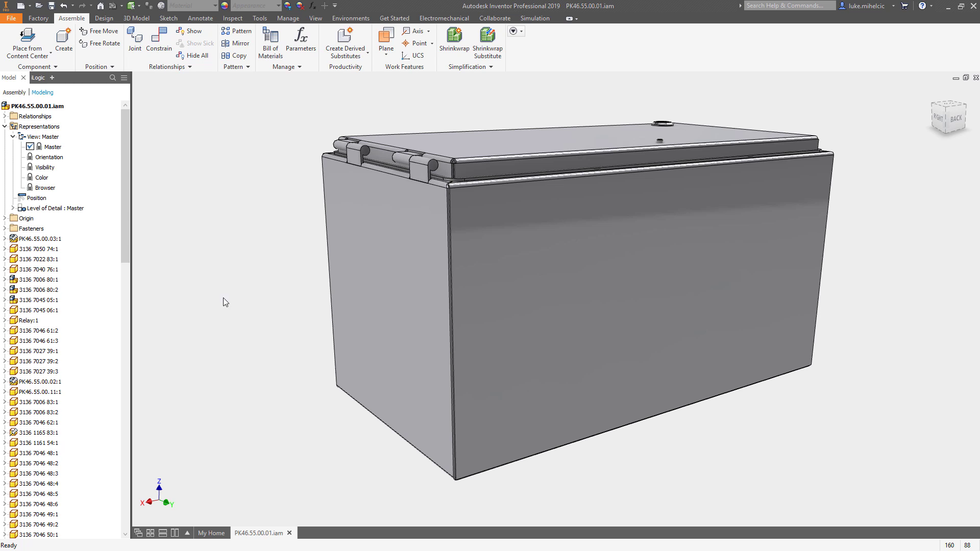
Show the design views under View: Master, then orbit and zoom onto the two green front connectors.
click(5, 127)
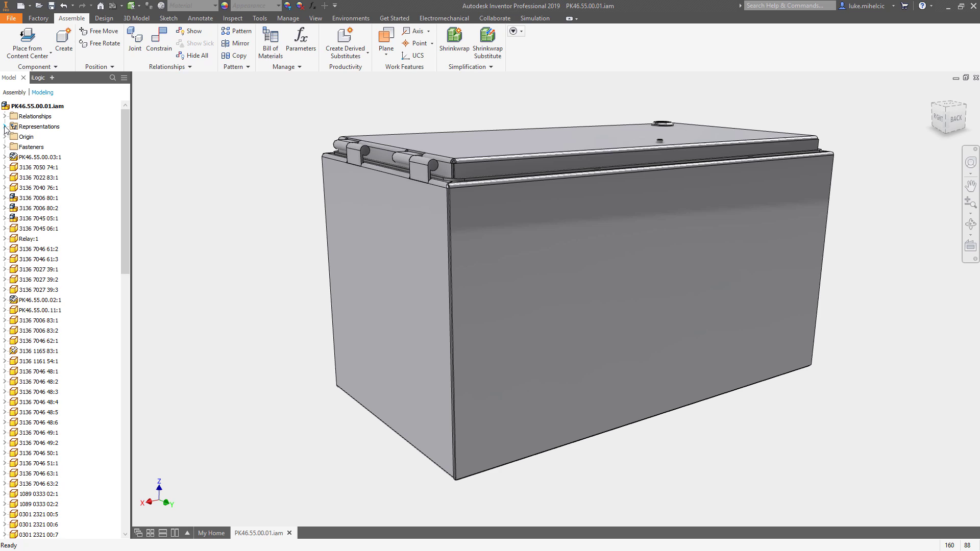
click(5, 127)
click(13, 137)
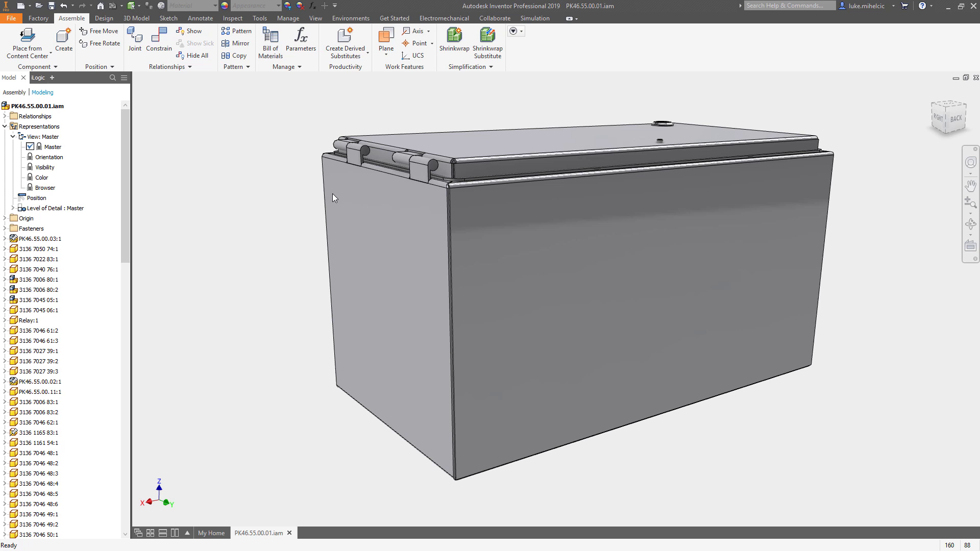
shift+middle_drag(334, 197, 314, 206)
key(F5)
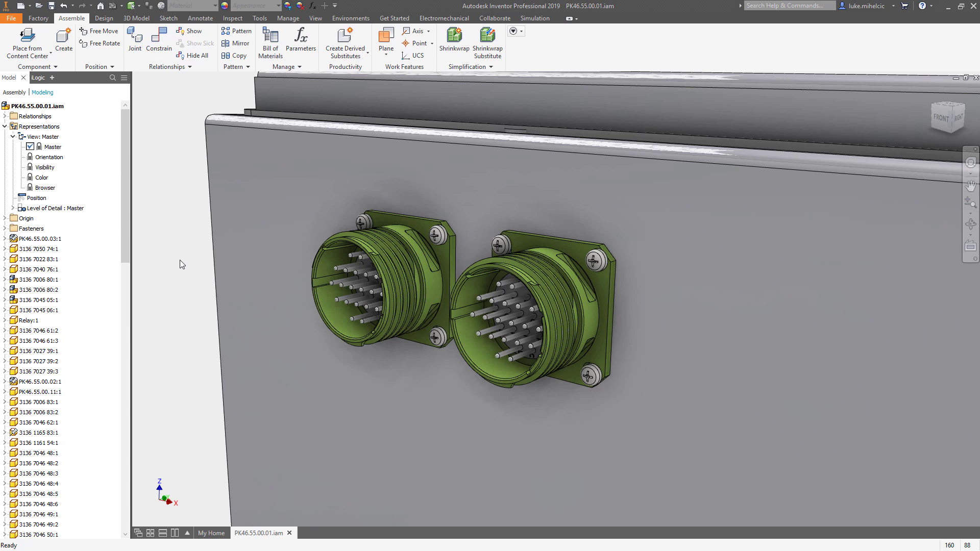
Create design view View1 from Master for the connector close-up and lock it.
right_click(45, 139)
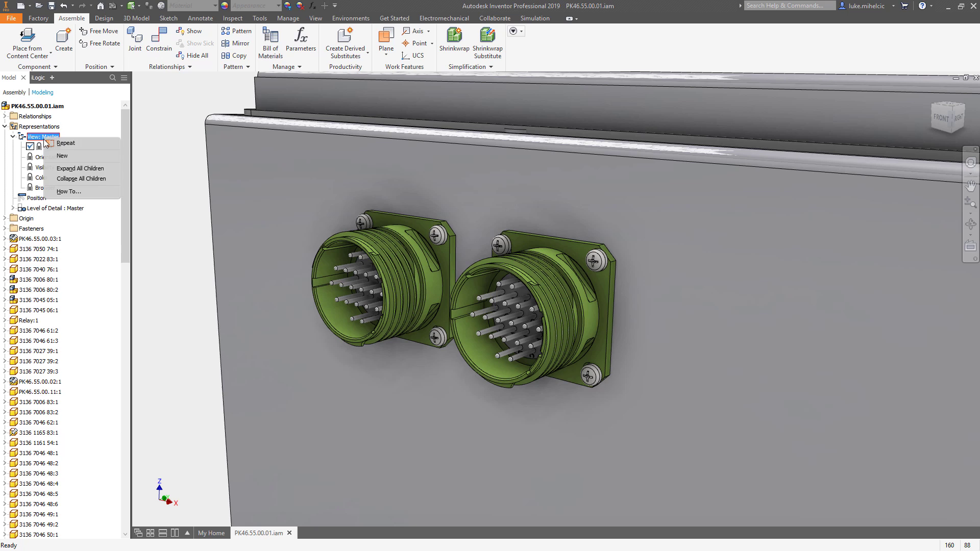
click(64, 159)
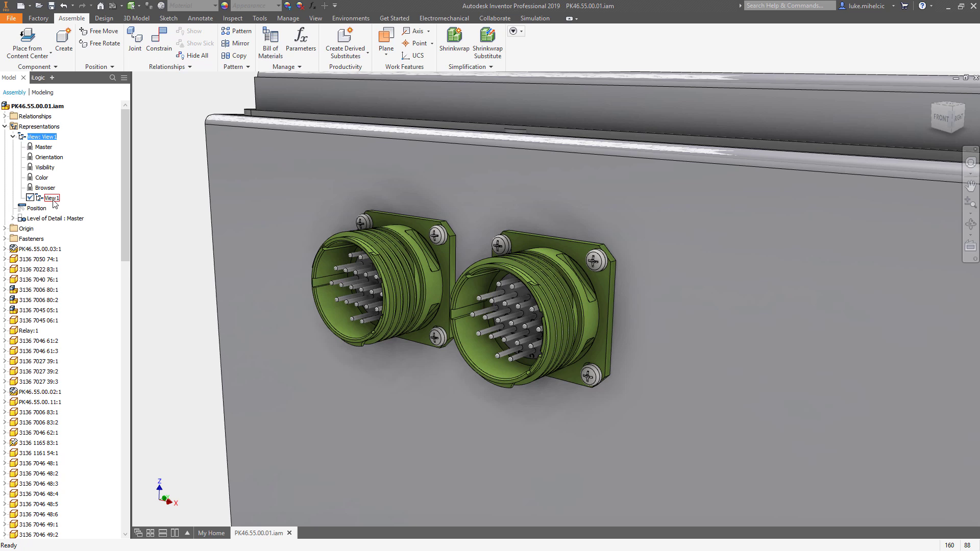
click(52, 198)
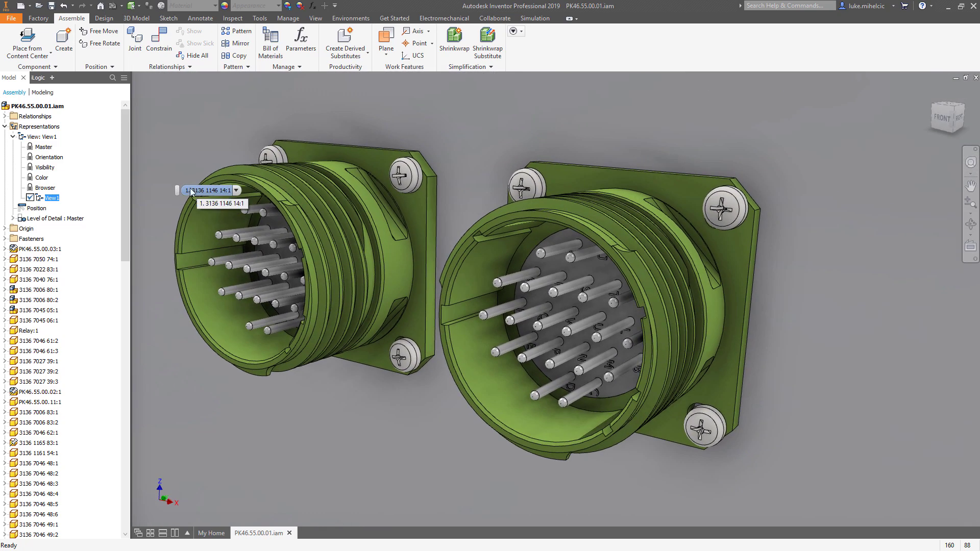
right_click(44, 201)
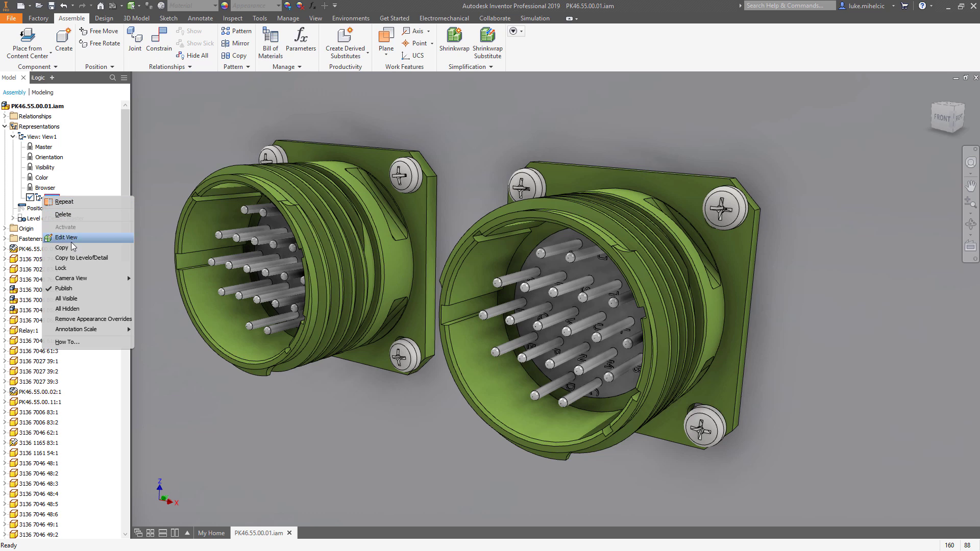
click(62, 267)
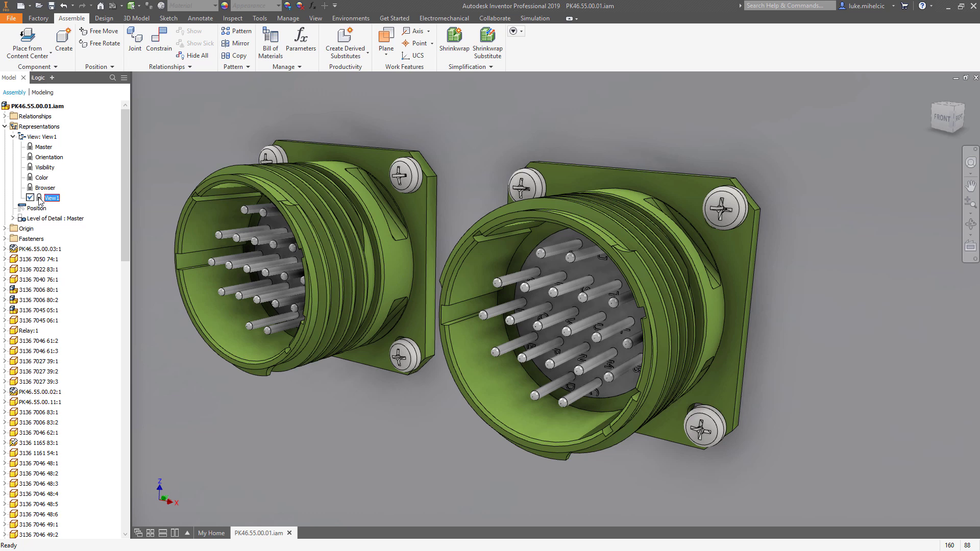
double_click(40, 147)
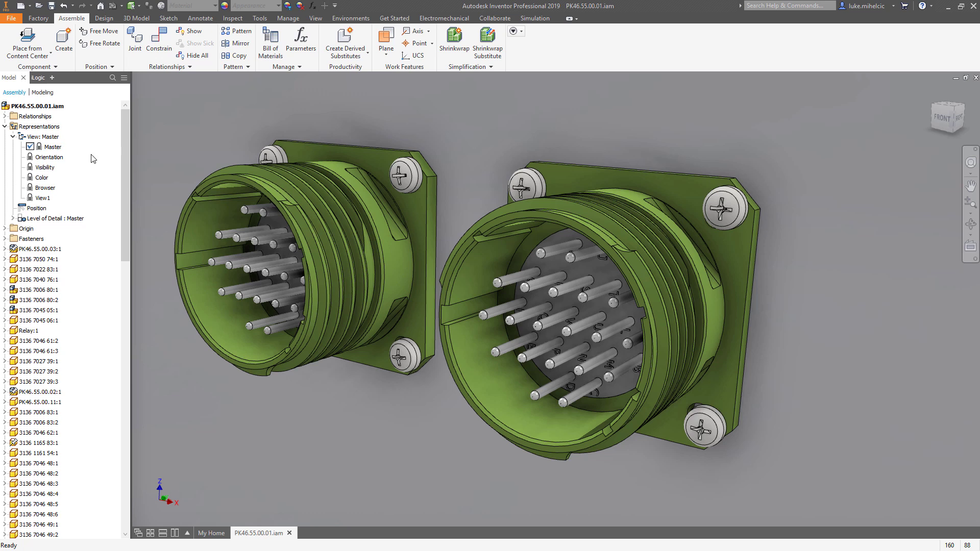
double_click(38, 159)
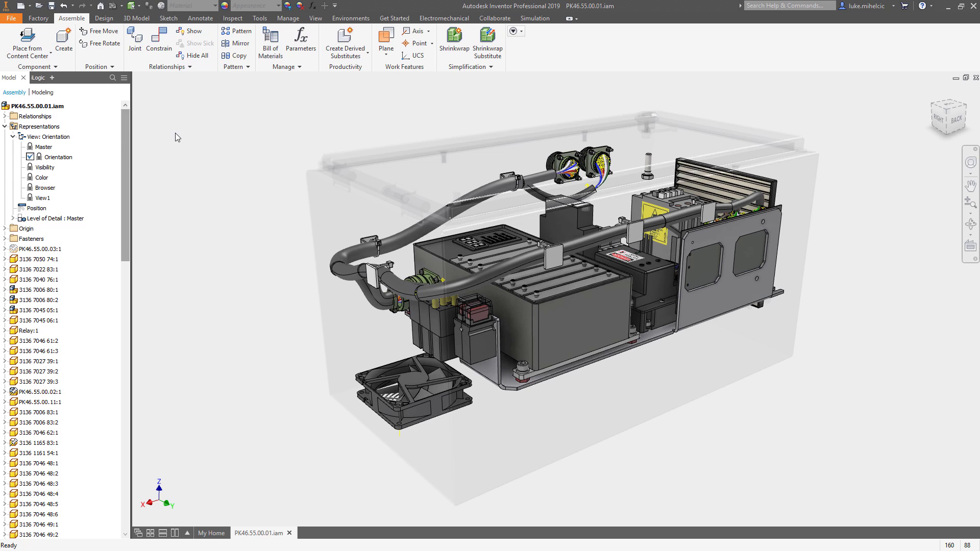
double_click(43, 199)
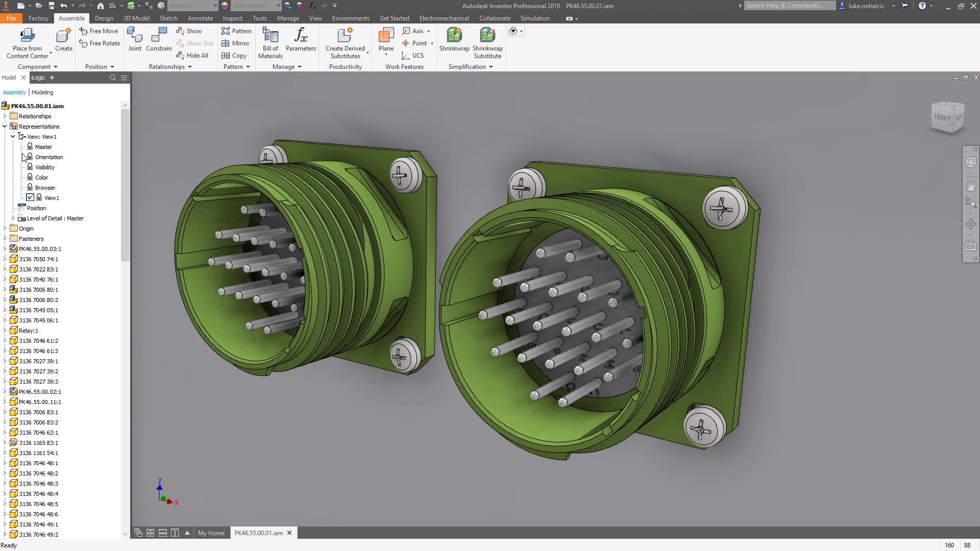
Zoom out to the whole enclosure and hide the front panel to reveal the interior.
scroll(351, 262, up, 5)
key(F6)
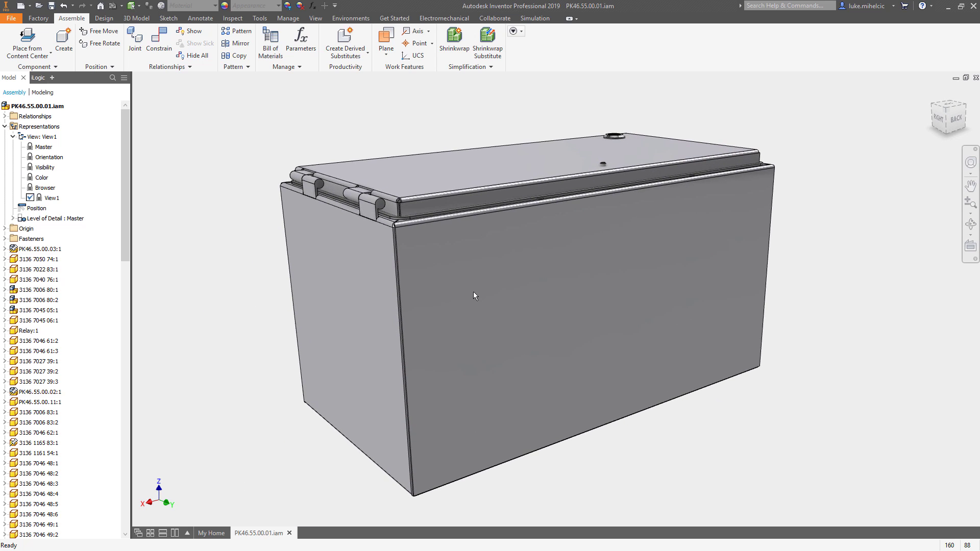
right_click(458, 270)
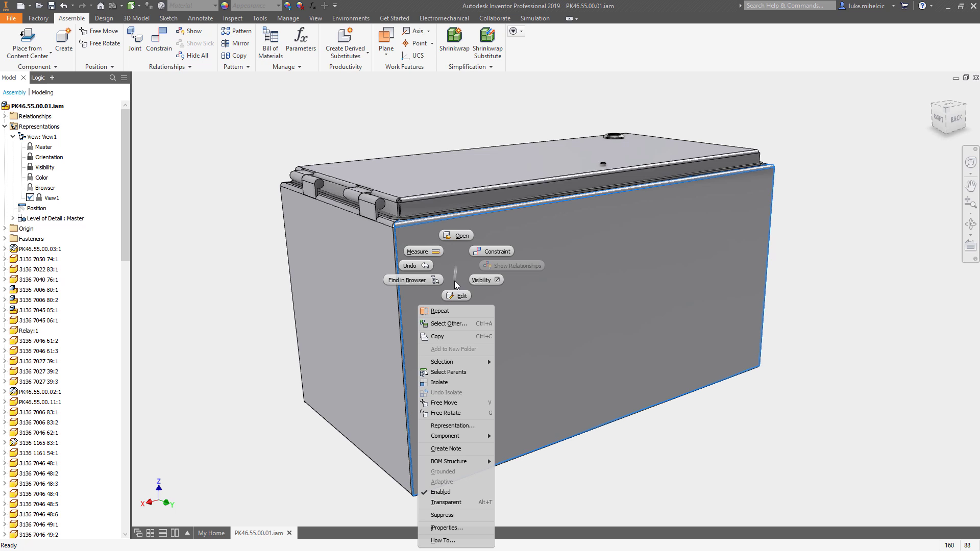
click(490, 283)
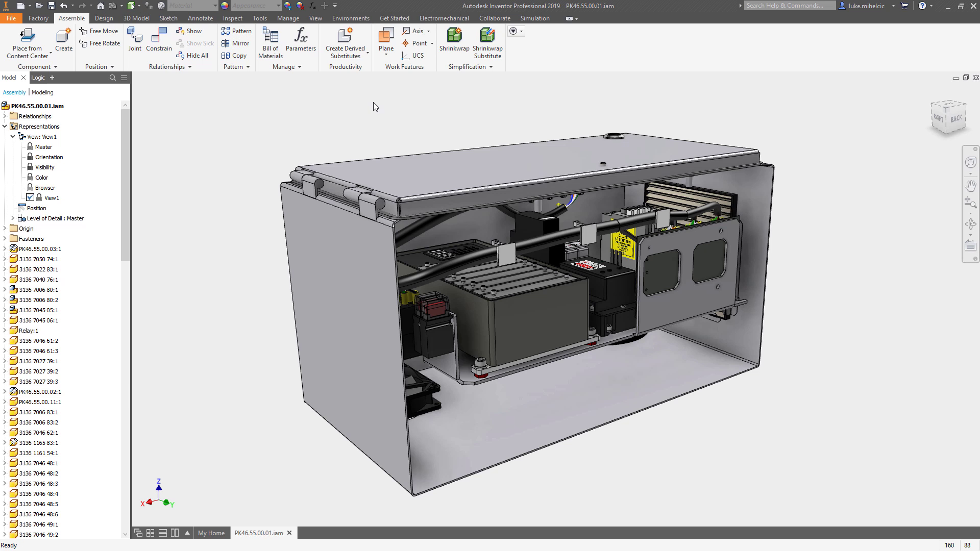
Hide the three cable clips and clear the selection.
scroll(373, 102, up, 5)
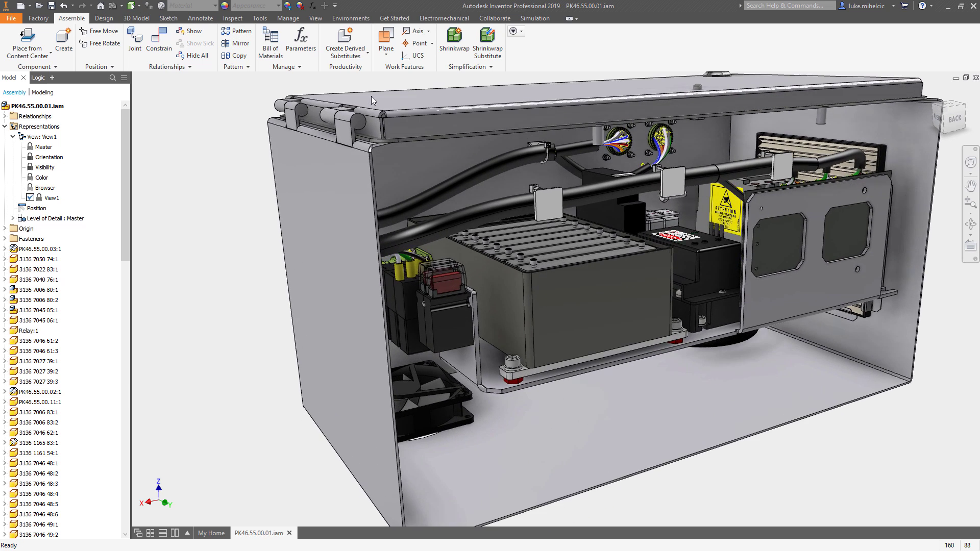
scroll(458, 204, up, 2)
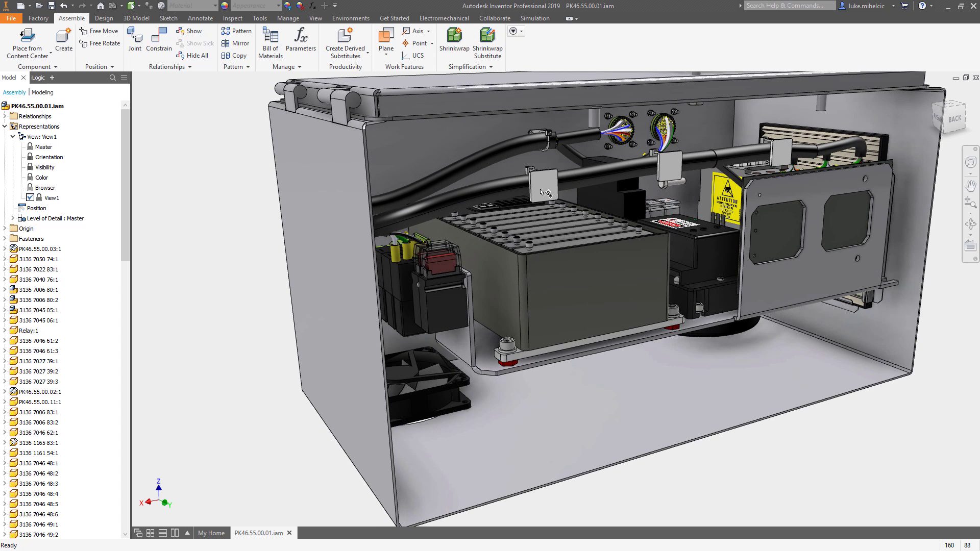
click(545, 193)
ctrl+click(669, 165)
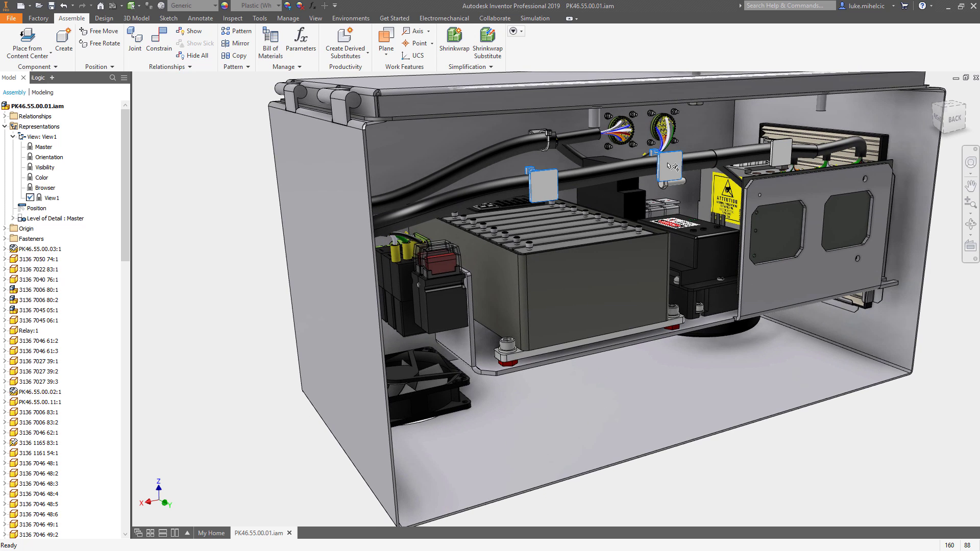
ctrl+click(780, 153)
right_click(780, 154)
click(756, 326)
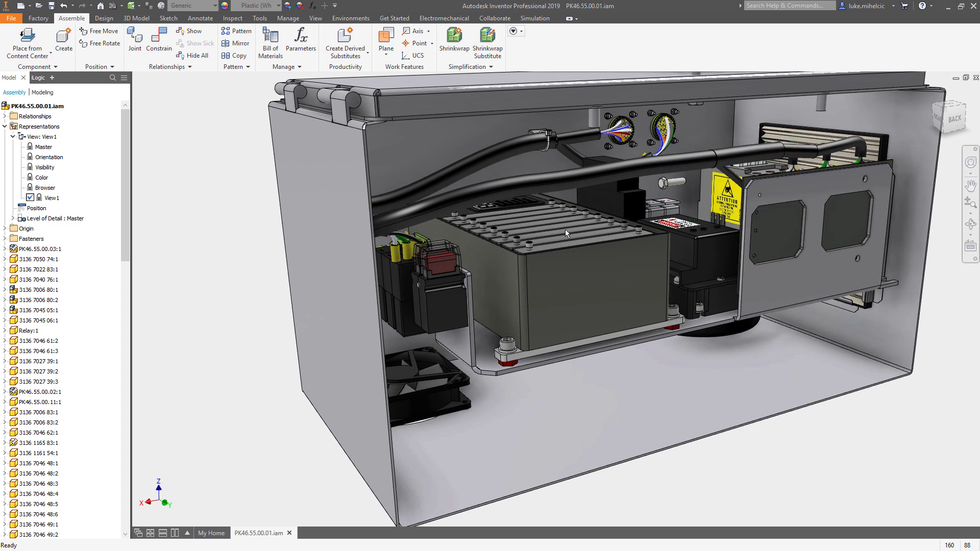
click(189, 239)
Create design view View2 of the opened interior, activate it and lock it.
right_click(45, 140)
click(63, 157)
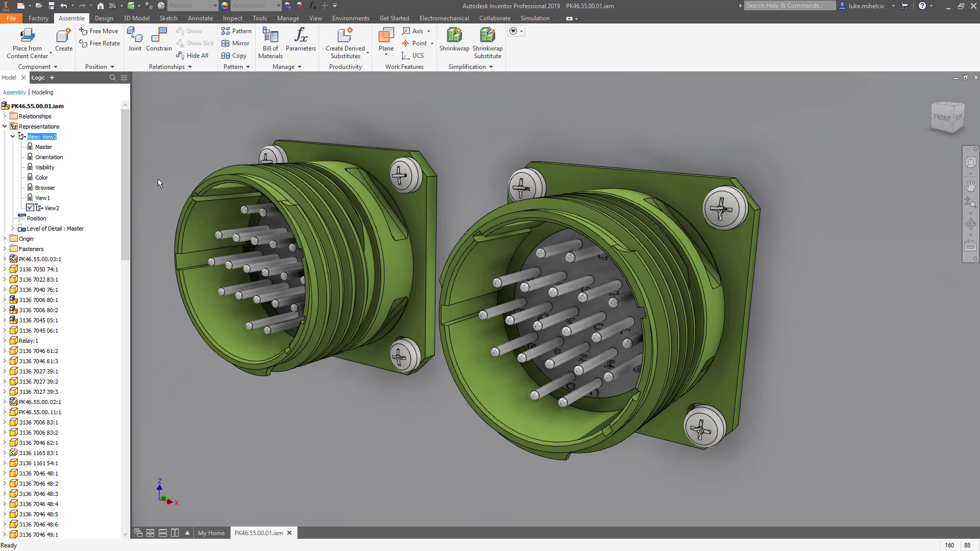
double_click(42, 211)
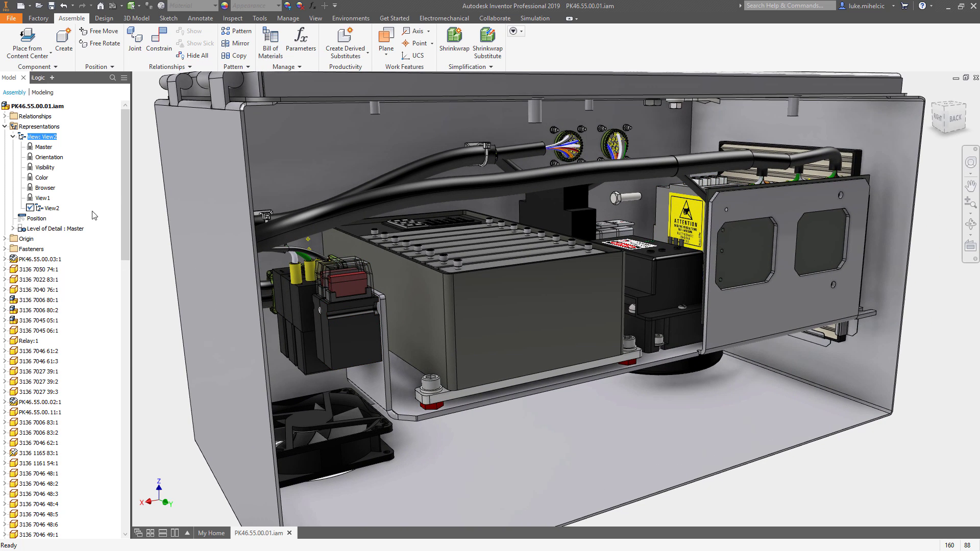
right_click(47, 207)
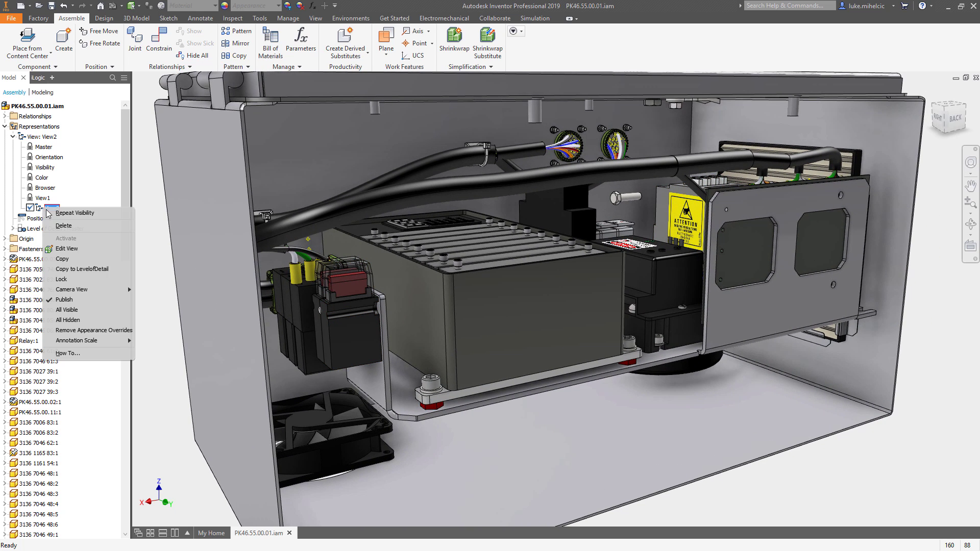
click(65, 280)
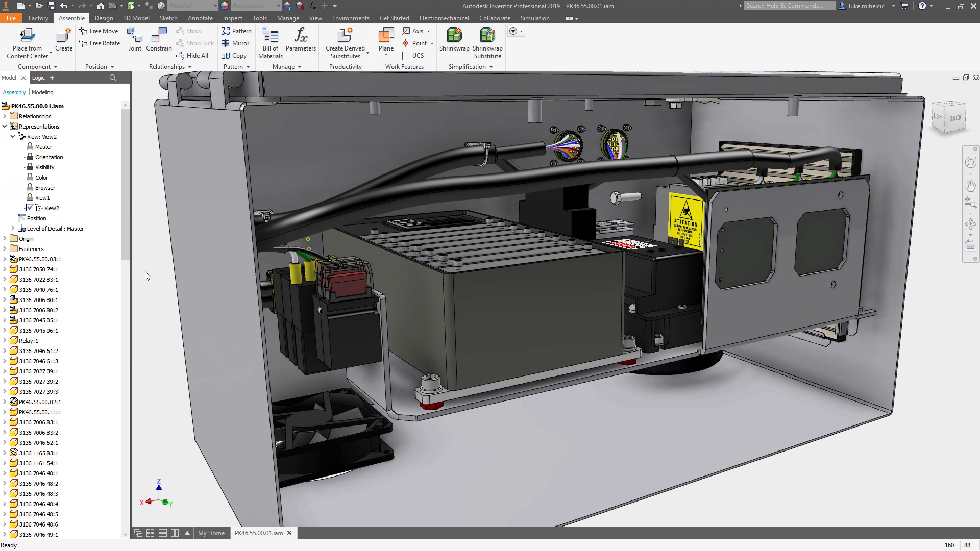
Compare View1 and View2, then activate the Color design view.
double_click(41, 198)
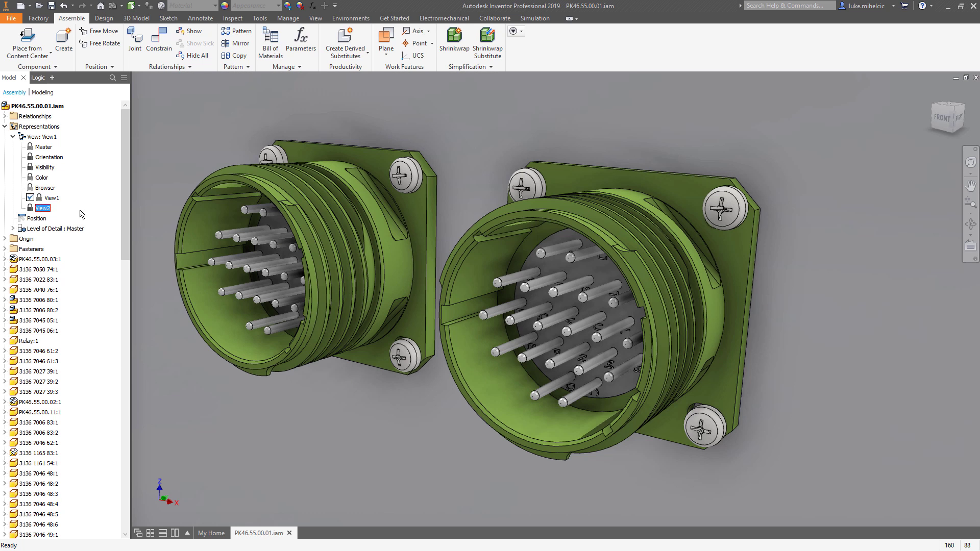
double_click(84, 213)
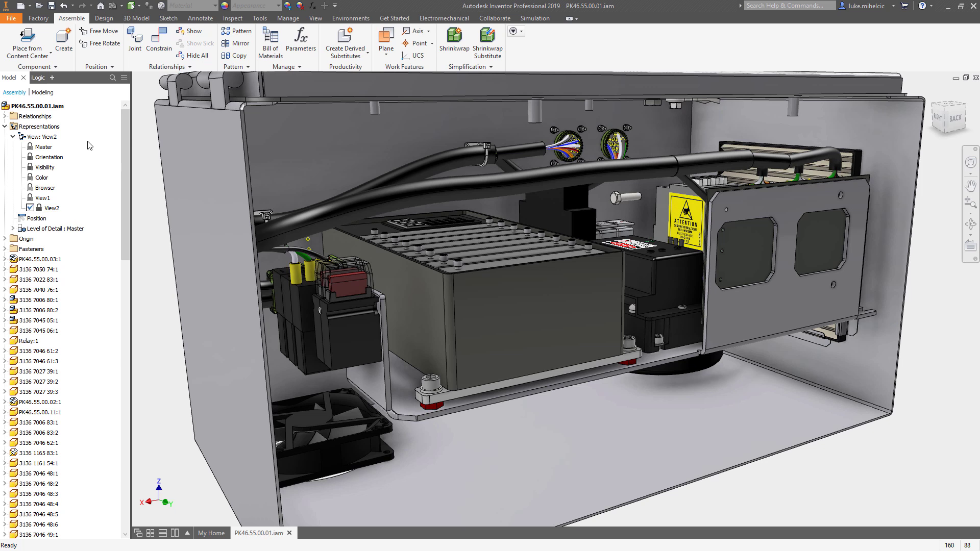
double_click(42, 177)
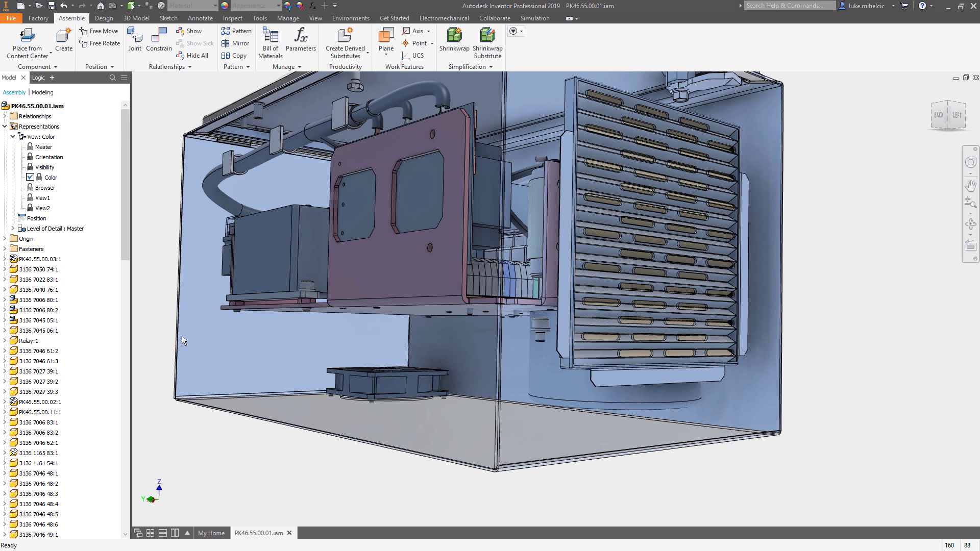
Unlock the Color design view for editing.
click(244, 352)
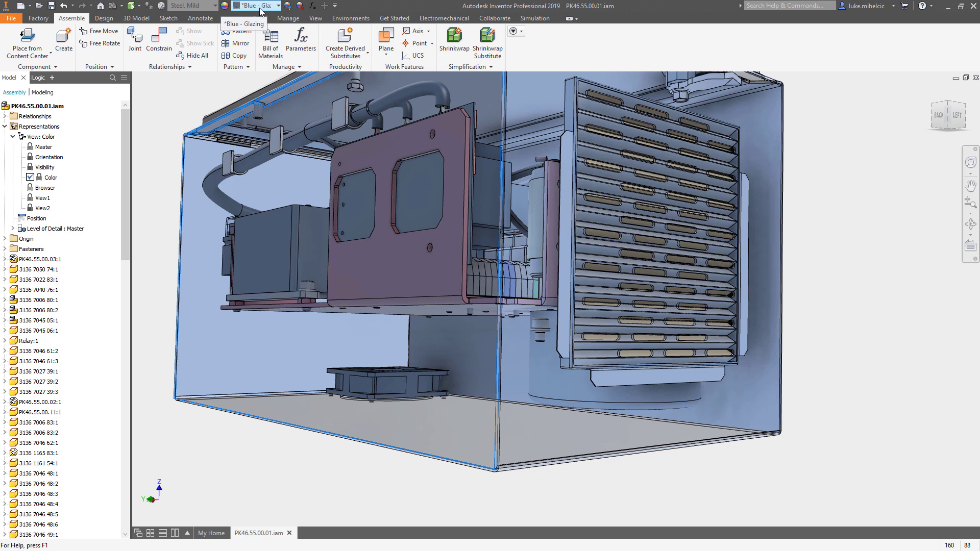
right_click(50, 182)
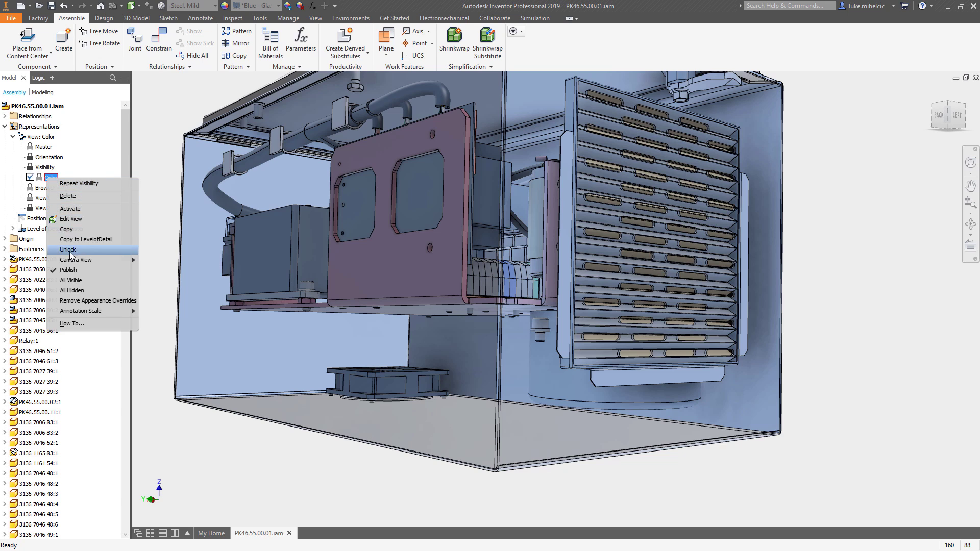
click(156, 190)
click(48, 179)
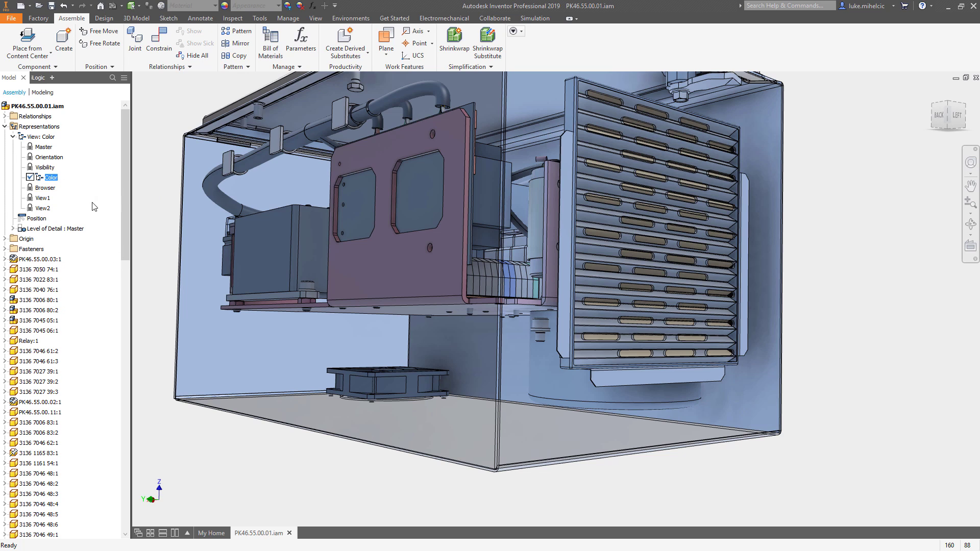
Make the two selected enclosure panels Orange appearance and transparent.
click(273, 371)
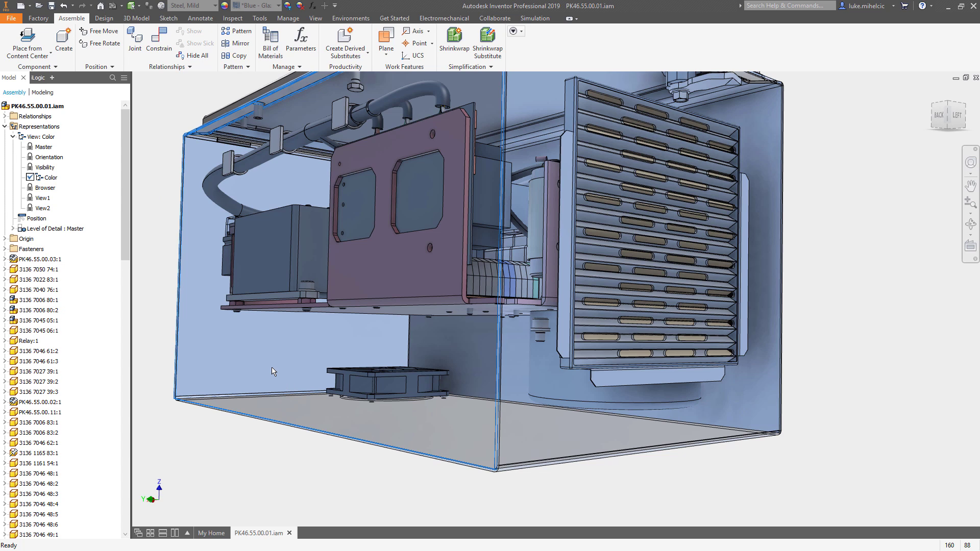
click(556, 443)
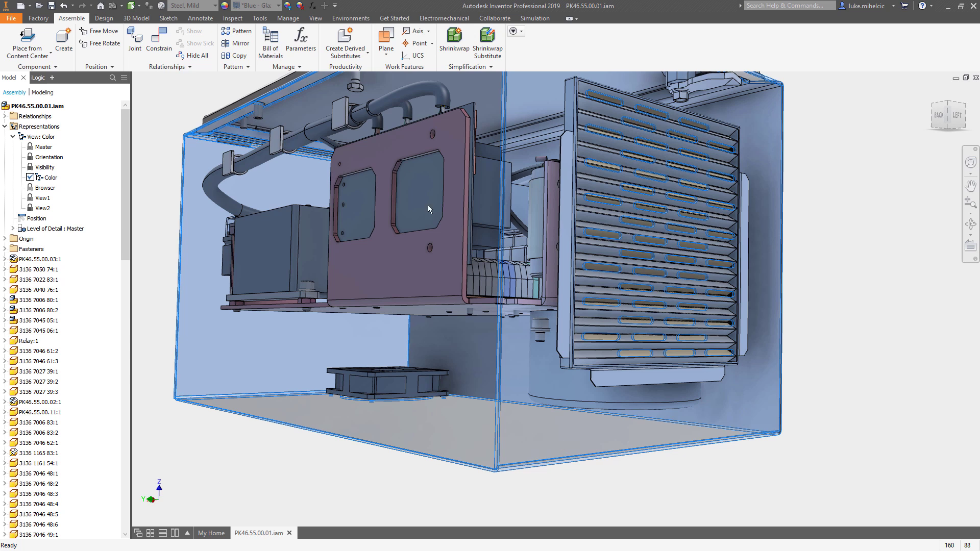
click(278, 5)
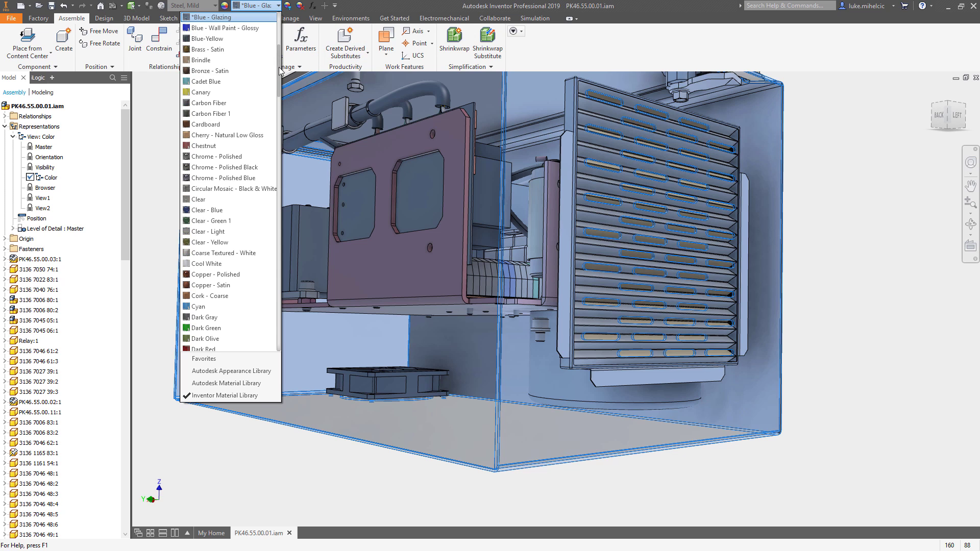
drag(279, 69, 273, 217)
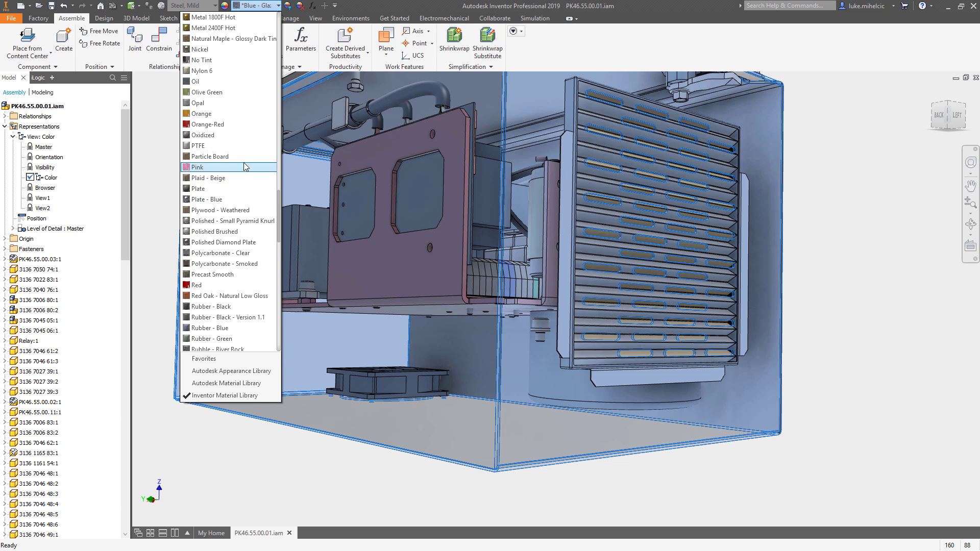
click(202, 114)
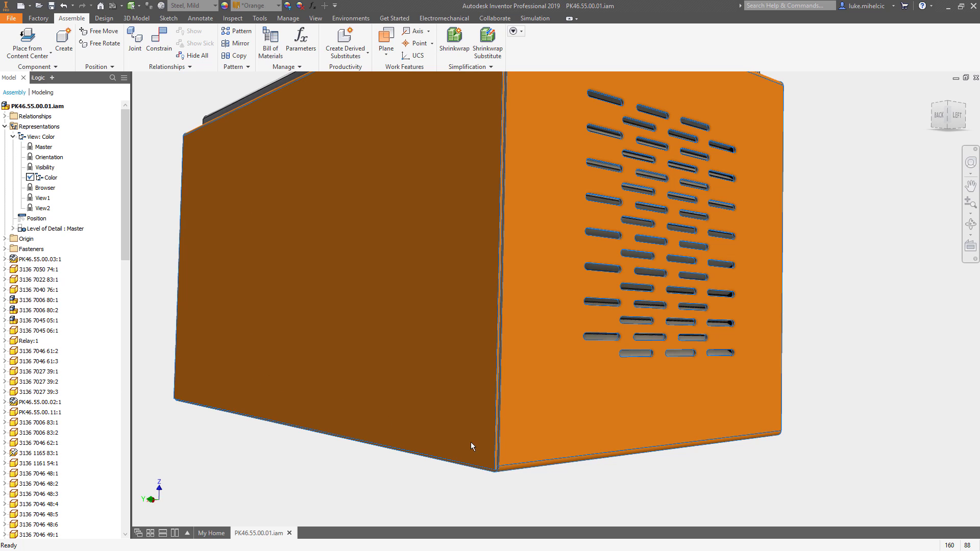
right_click(565, 440)
click(562, 361)
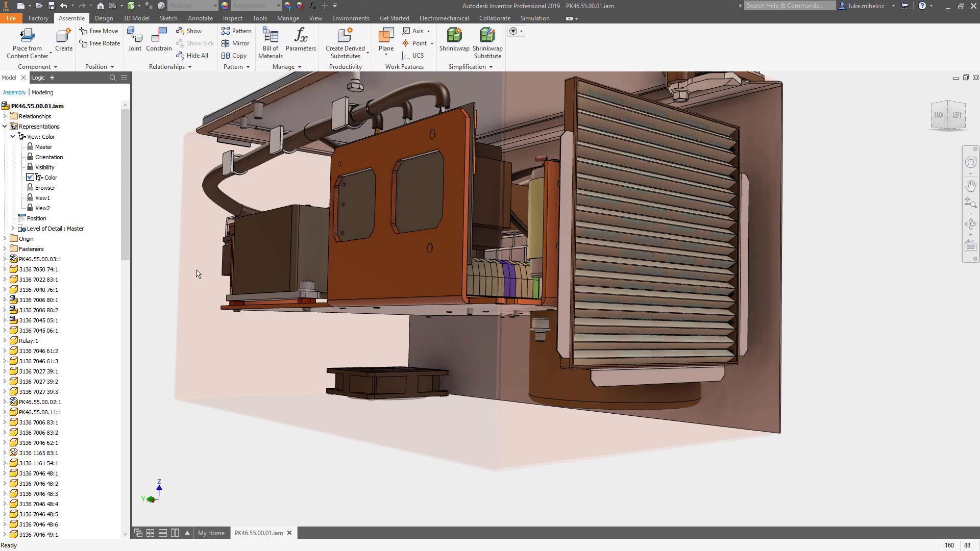
Lock the Color design view and reactivate it with the orange transparent panels.
right_click(50, 177)
click(159, 208)
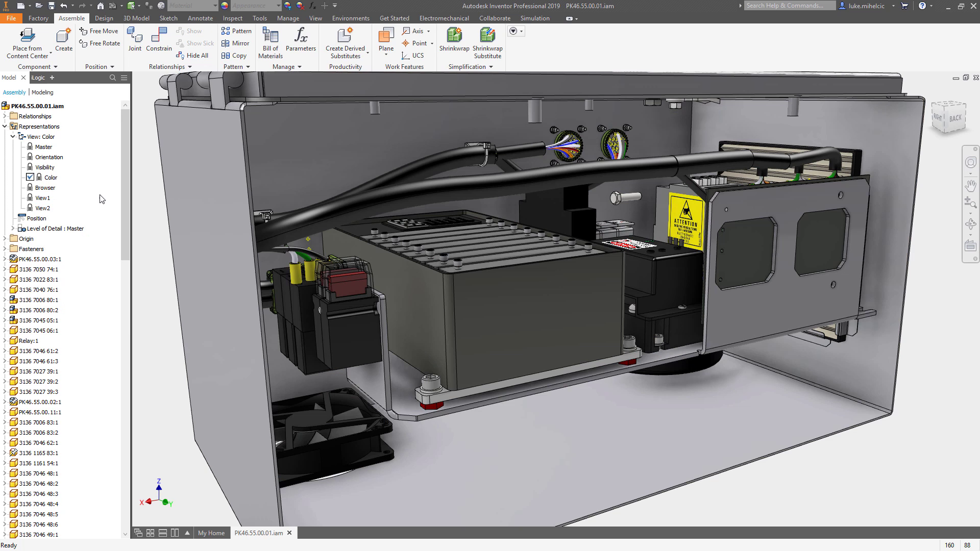
double_click(46, 179)
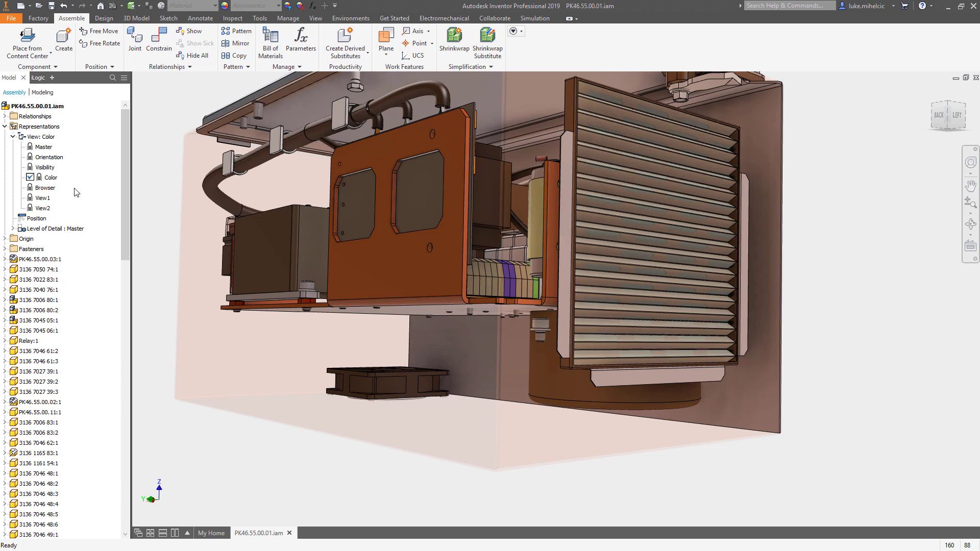
Activate the Browser design view showing the closed grey enclosure.
double_click(40, 188)
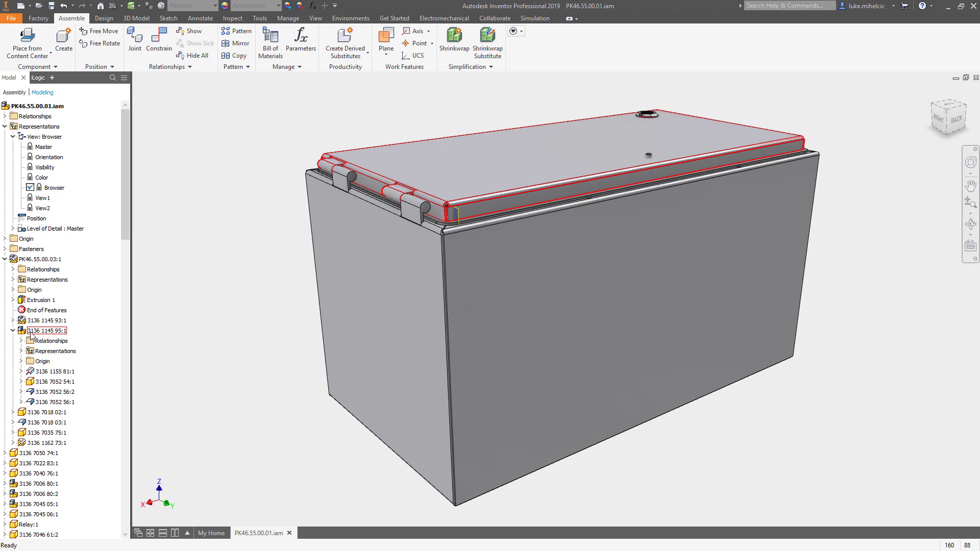
right_click(48, 190)
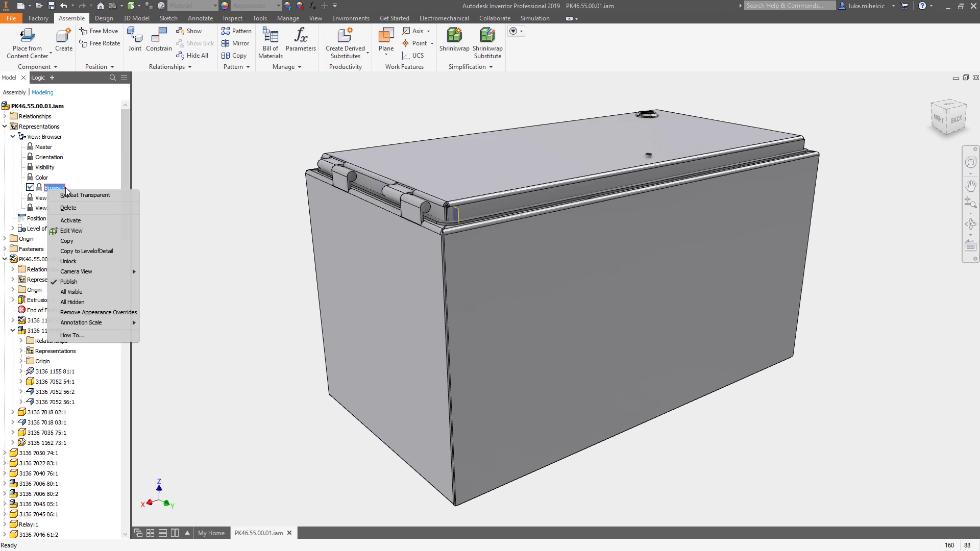
click(88, 261)
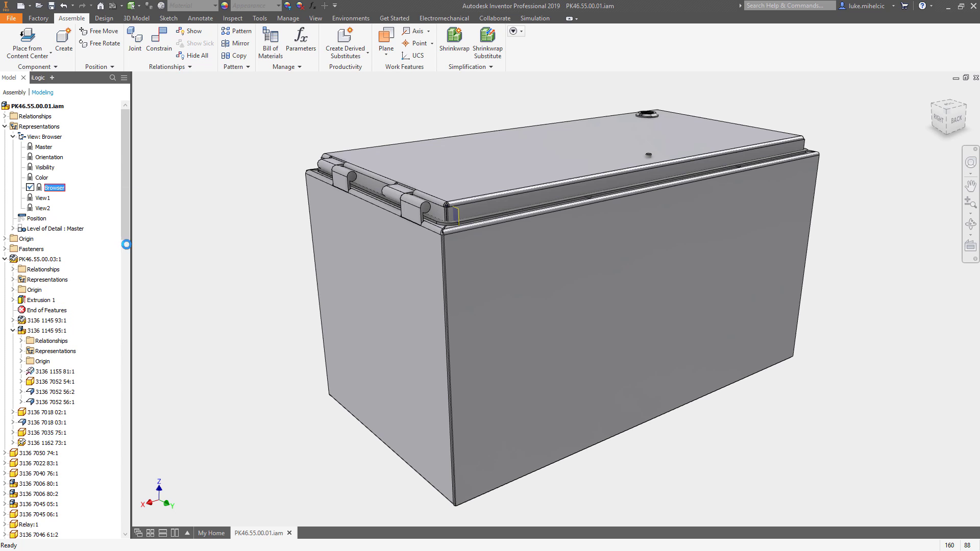
click(13, 332)
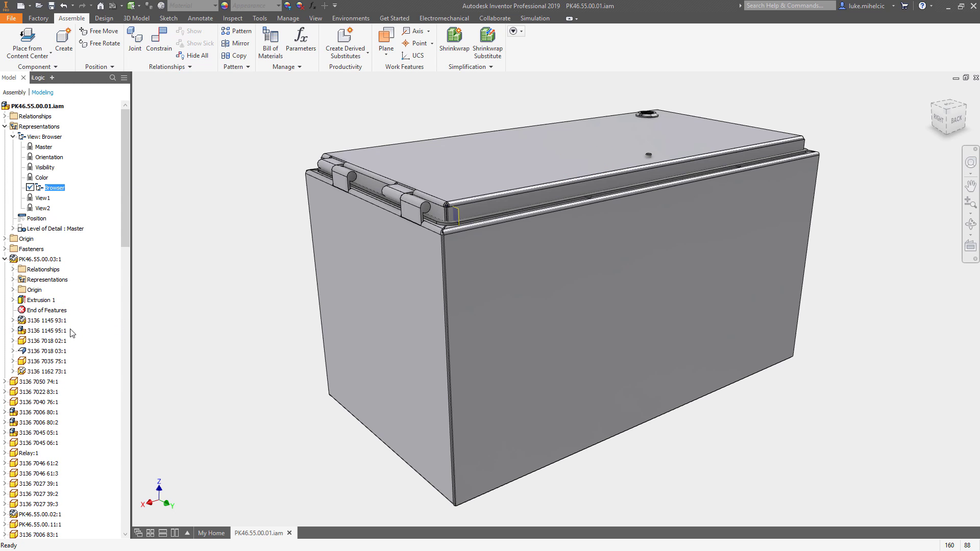
click(5, 412)
scroll(7, 424, down, 2)
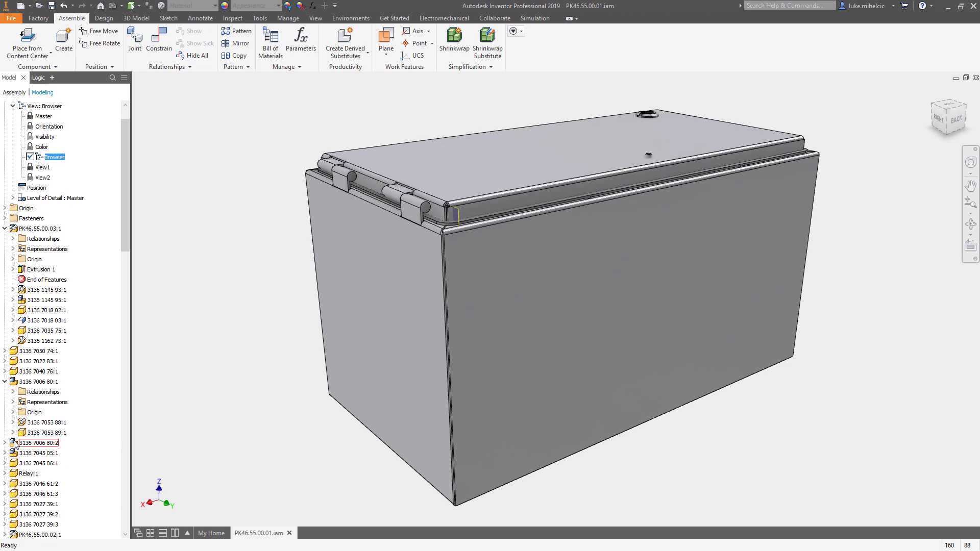
click(5, 413)
scroll(7, 413, down, 3)
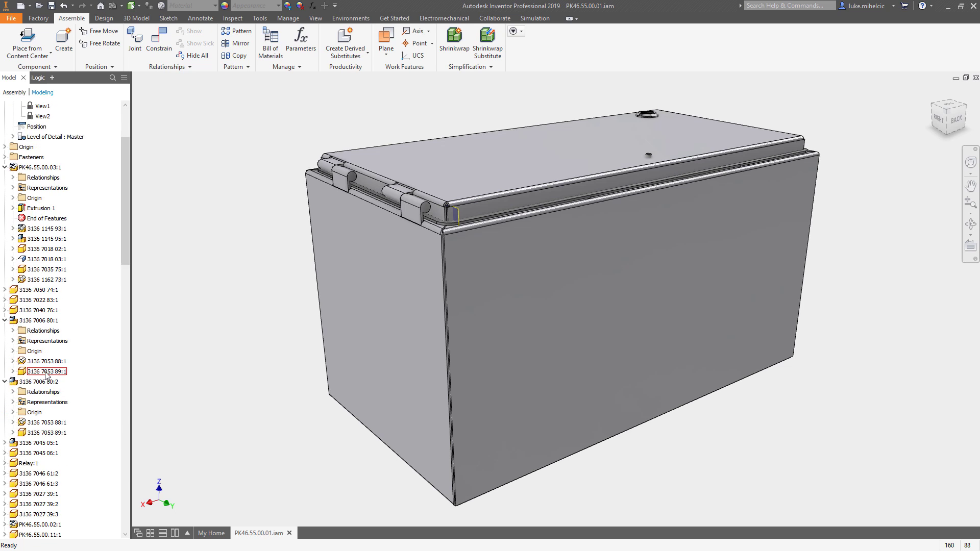
click(5, 382)
scroll(62, 361, down, 4)
click(5, 371)
scroll(43, 356, down, 3)
scroll(43, 355, down, 15)
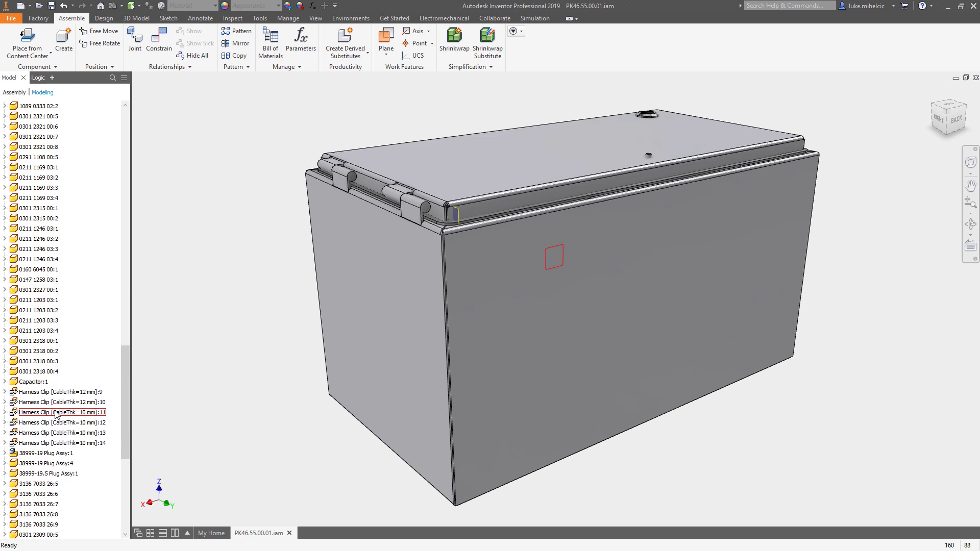
click(5, 452)
scroll(56, 416, down, 6)
scroll(56, 416, down, 5)
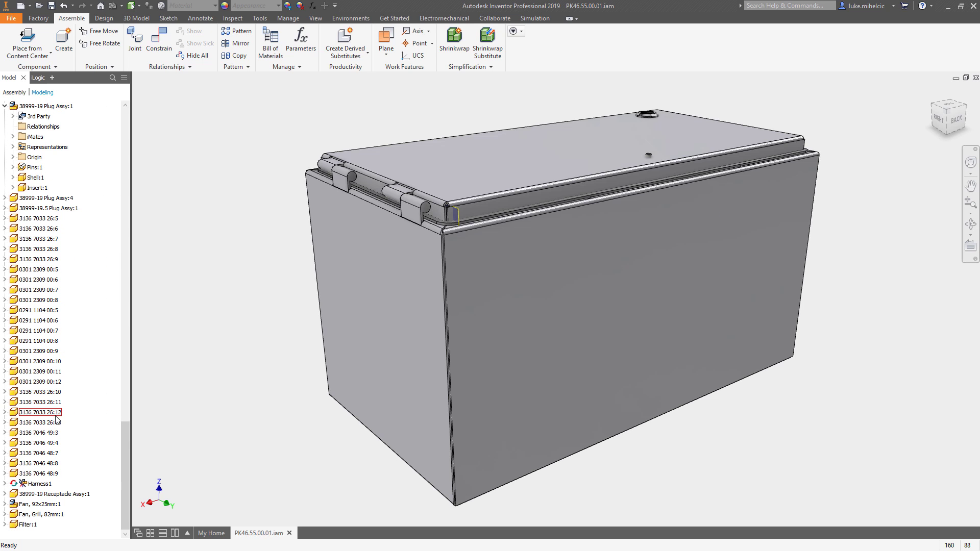
click(5, 503)
drag(125, 473, 121, 110)
Lock the Browser view, test via Orientation, and reactivate Browser with its expanded tree intact.
right_click(51, 187)
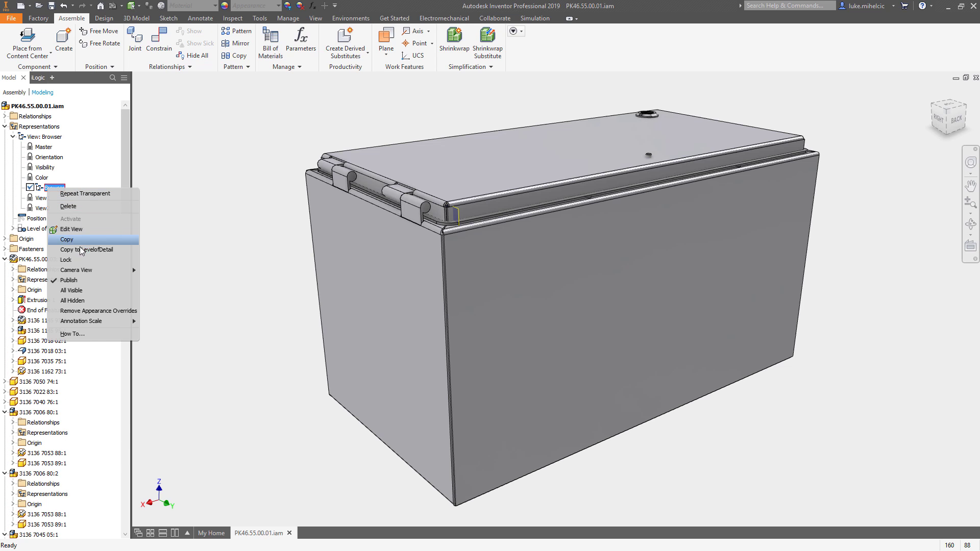
click(74, 260)
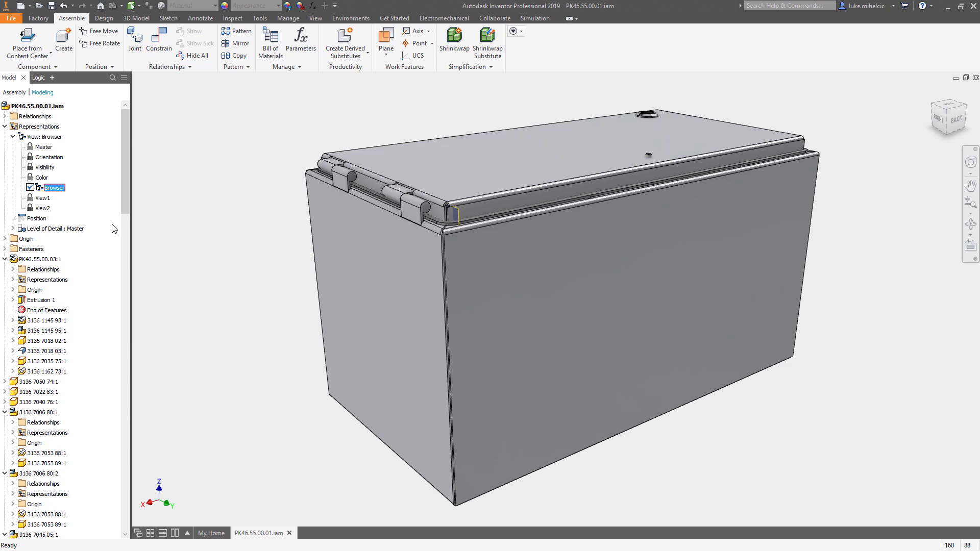
double_click(45, 158)
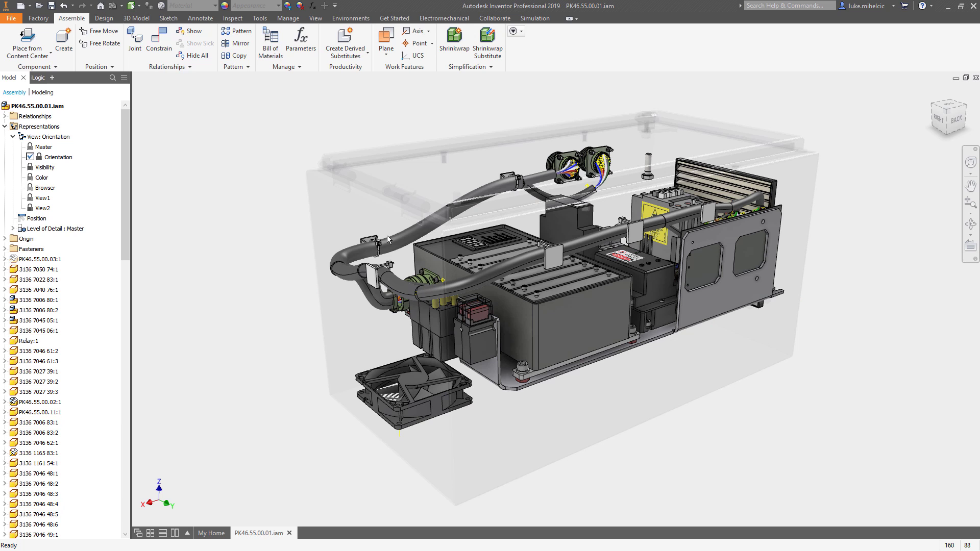
click(45, 188)
double_click(46, 189)
drag(127, 160, 133, 85)
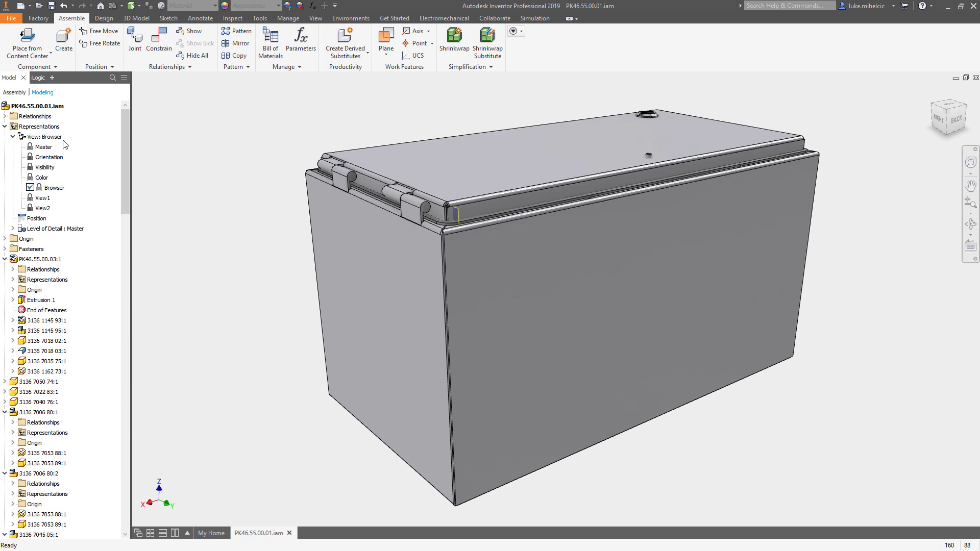